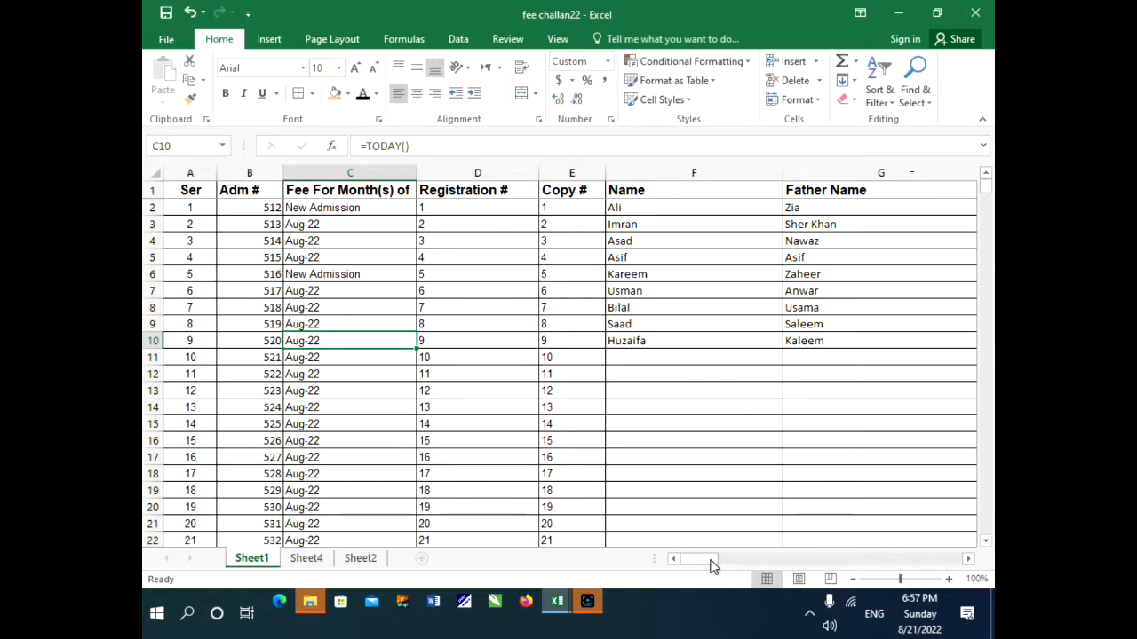
Step: Examine the Category, Class and Section columns on Sheet1 and their source lists on Sheet2
drag(710, 561, 761, 572)
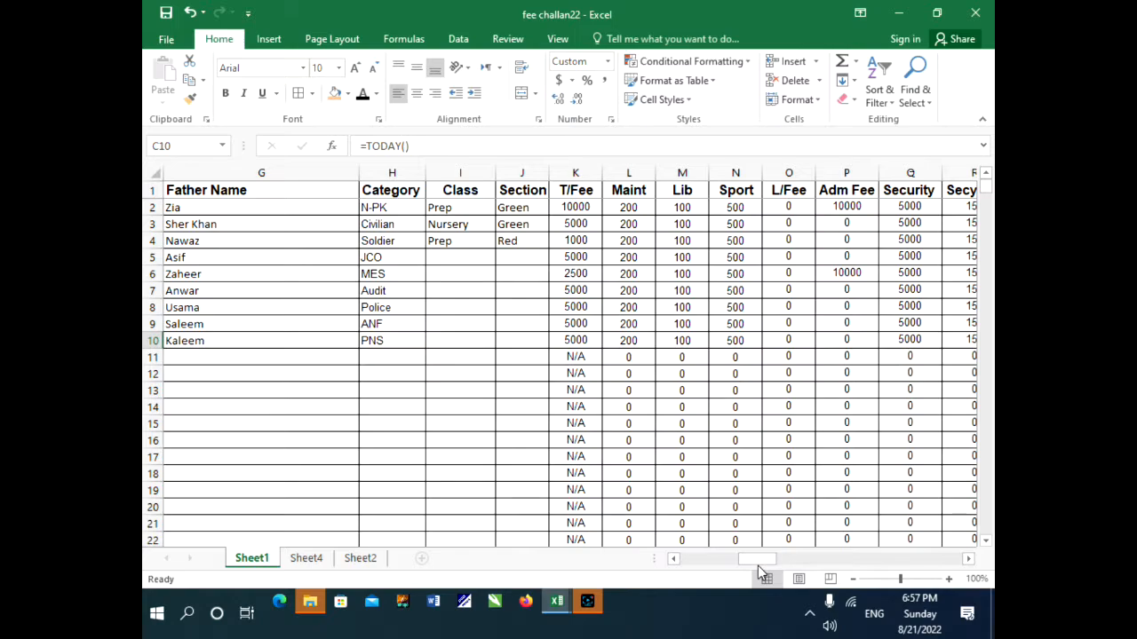
click(404, 210)
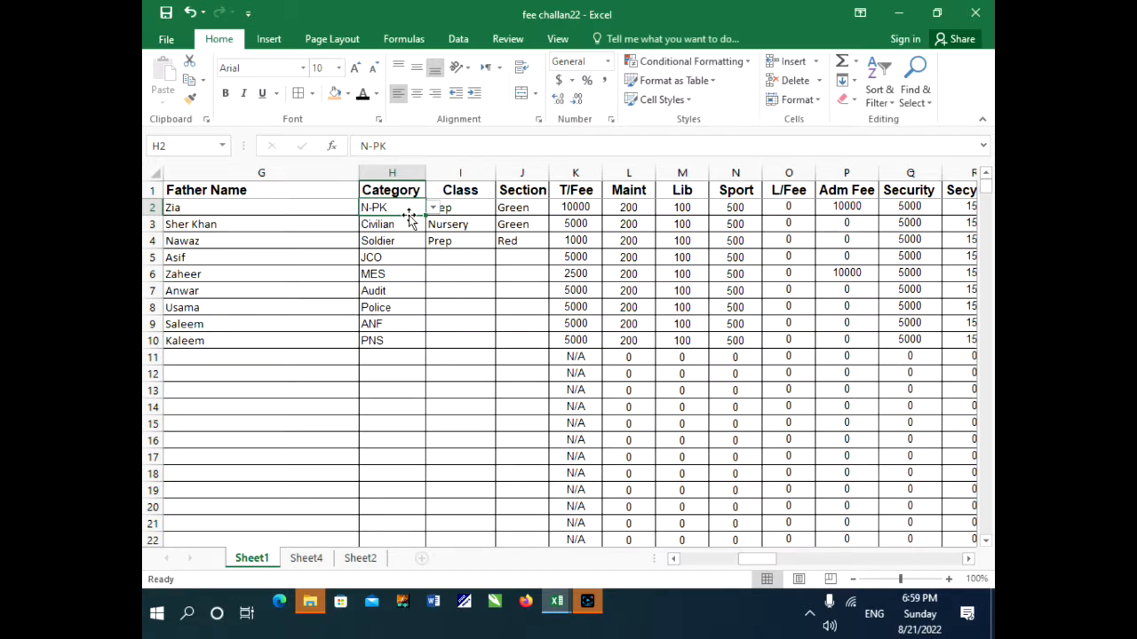
click(361, 558)
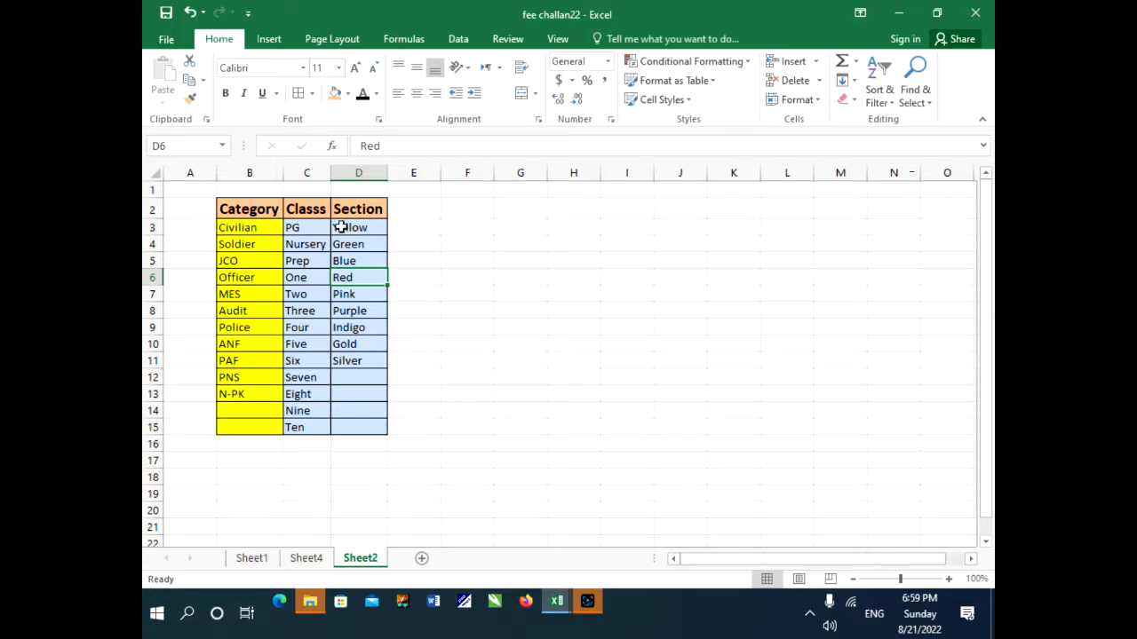
click(295, 559)
click(256, 560)
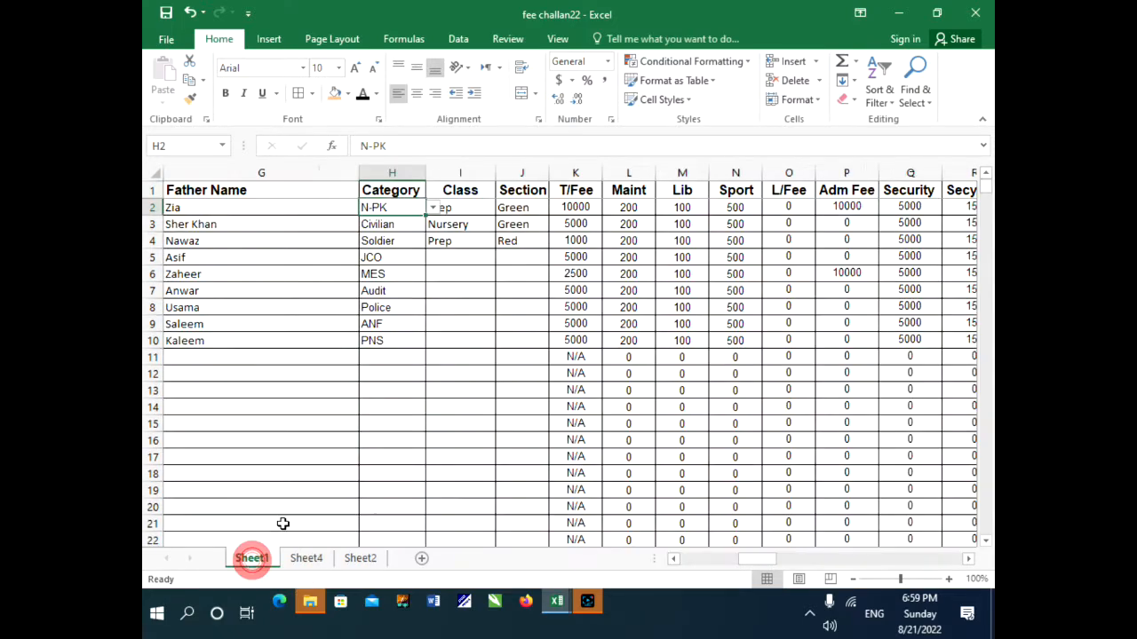
click(388, 360)
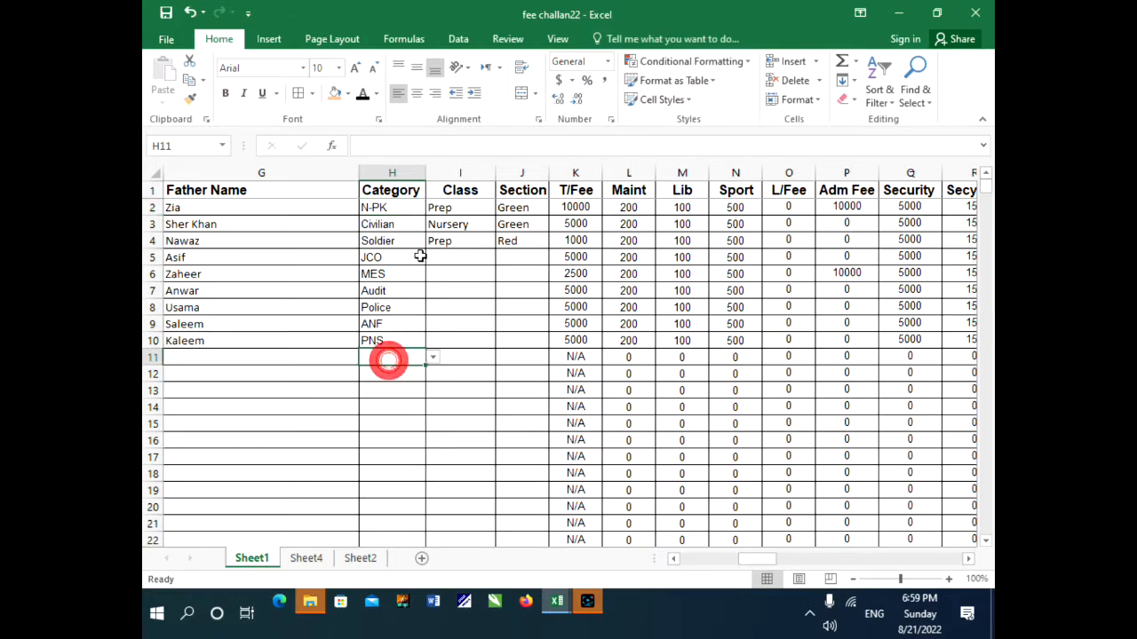
Step: Extend the source range of the list validation in Category cell H2 to Sheet2 cells B3:B15
click(422, 208)
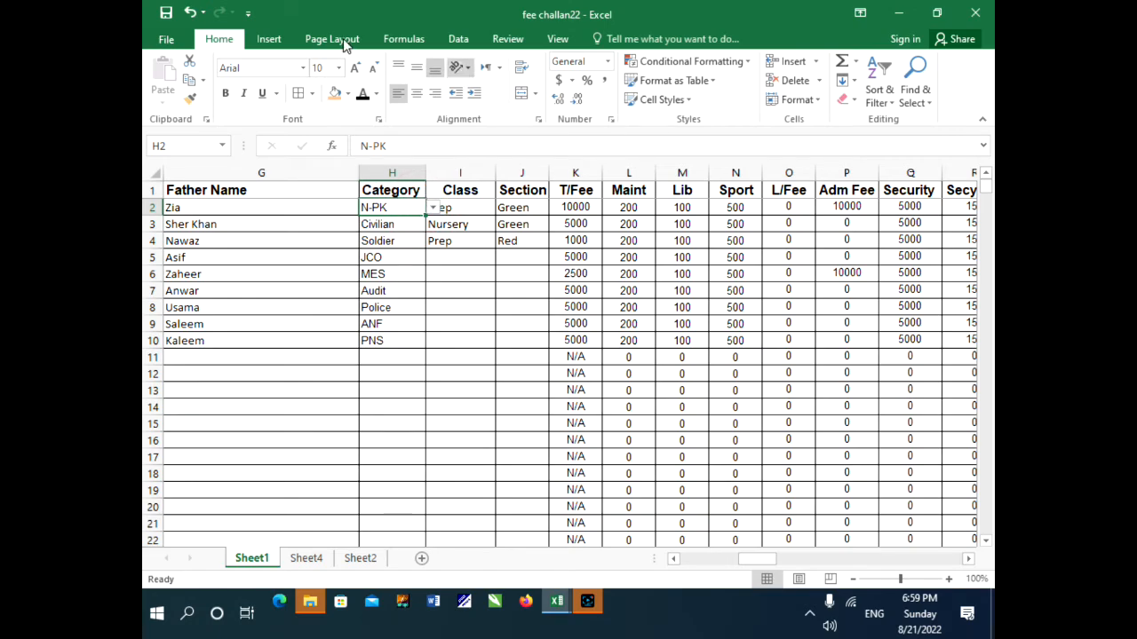
click(457, 40)
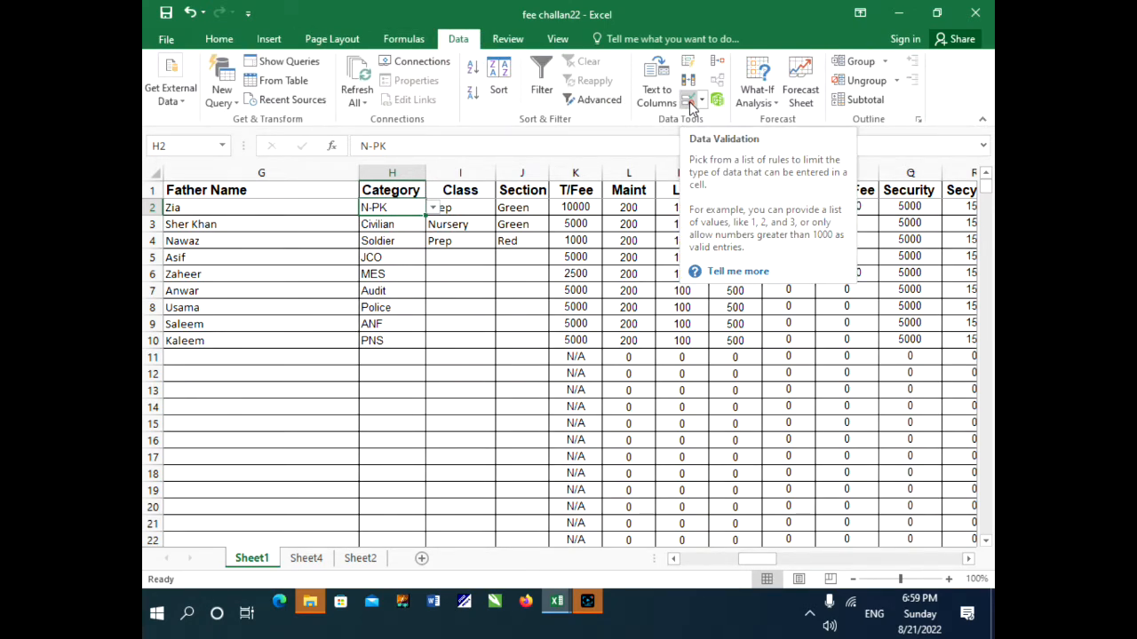
click(689, 101)
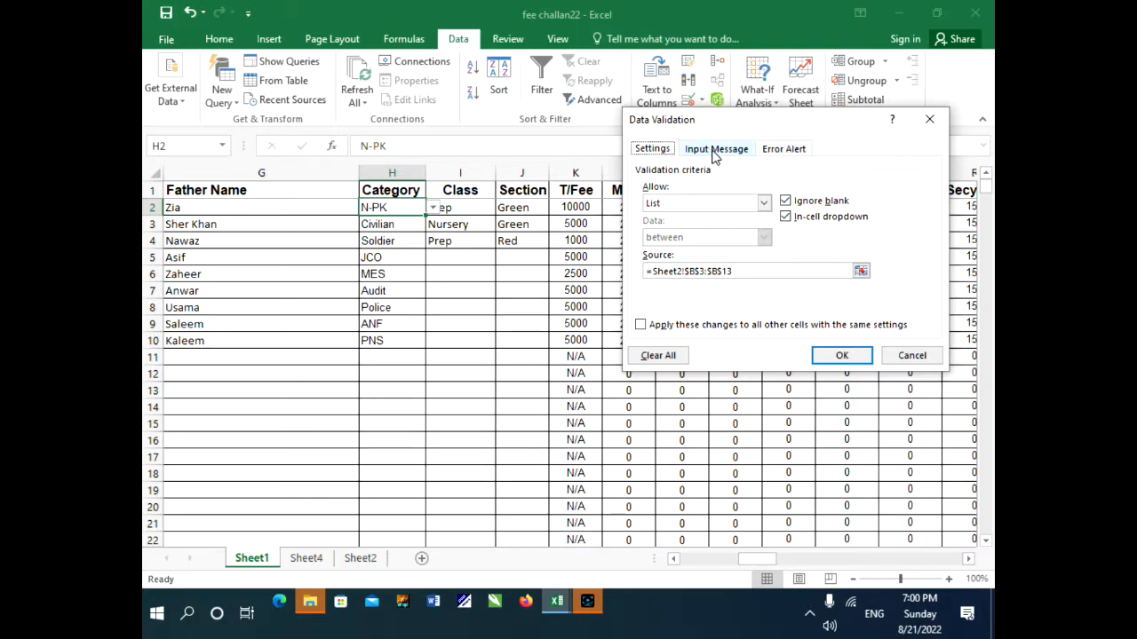
click(748, 270)
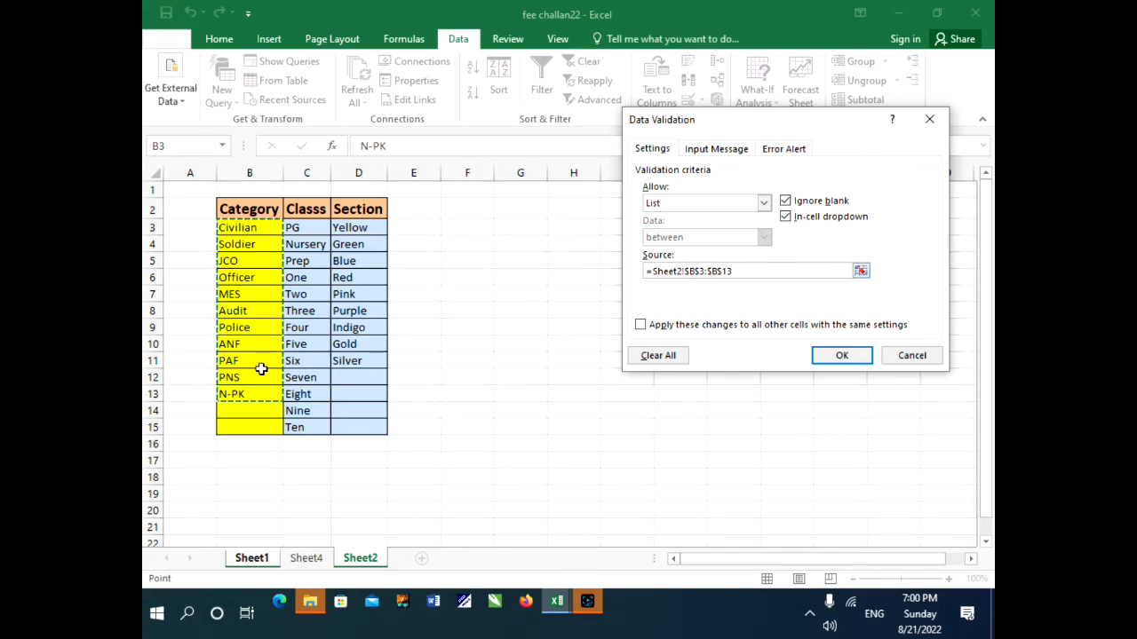
drag(266, 227, 267, 427)
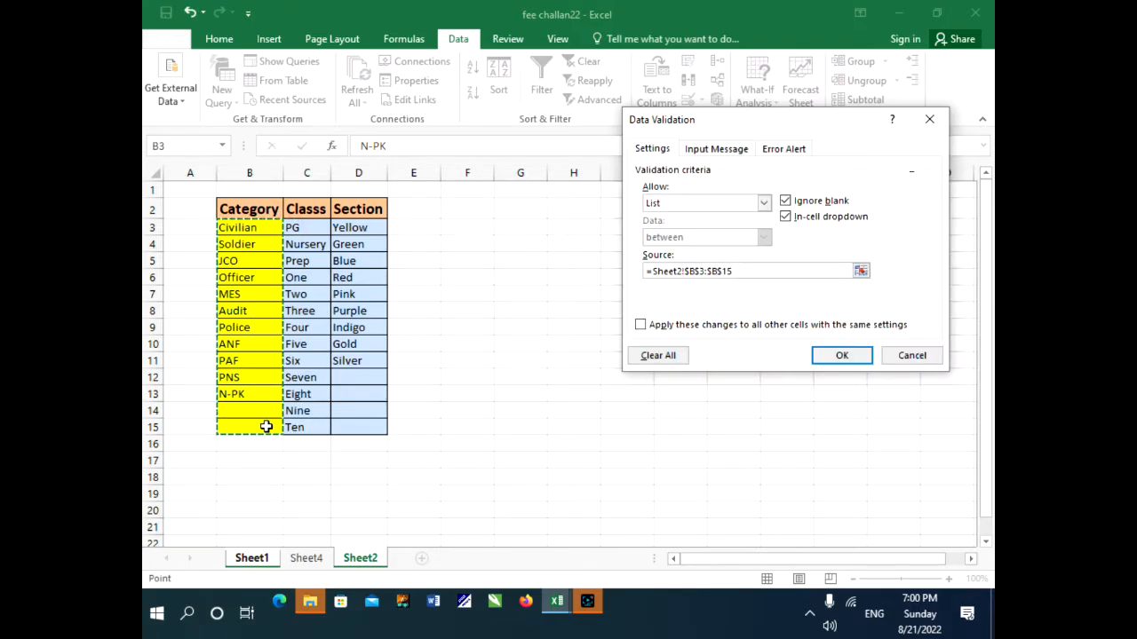
key(Return)
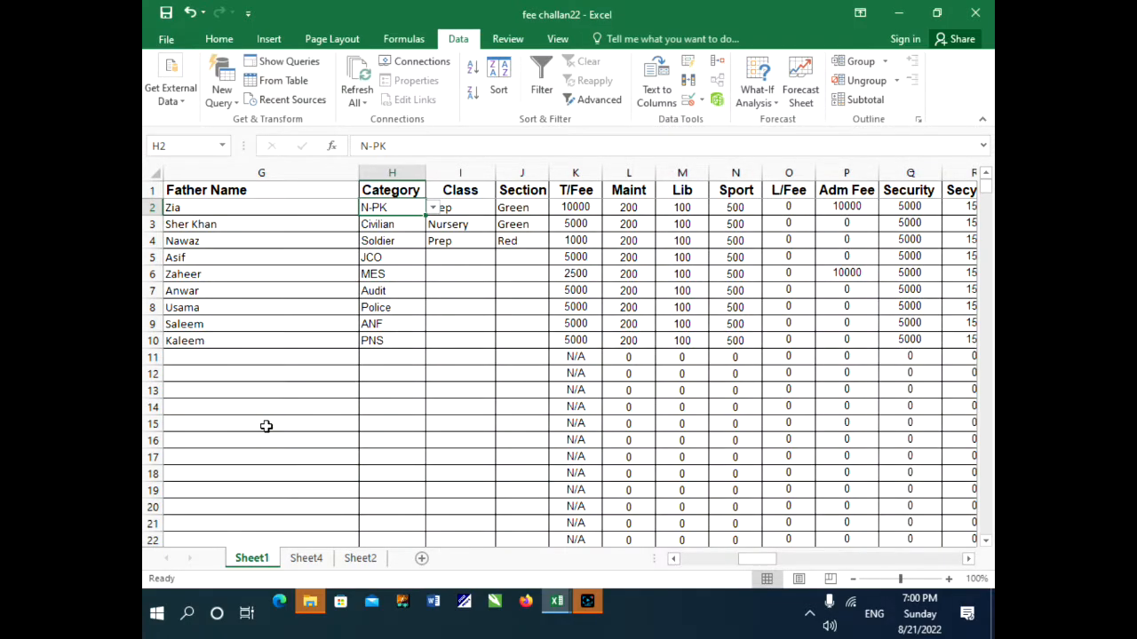
Step: Try to fill the category in H2 down to row 10, and undo the fill
double_click(425, 216)
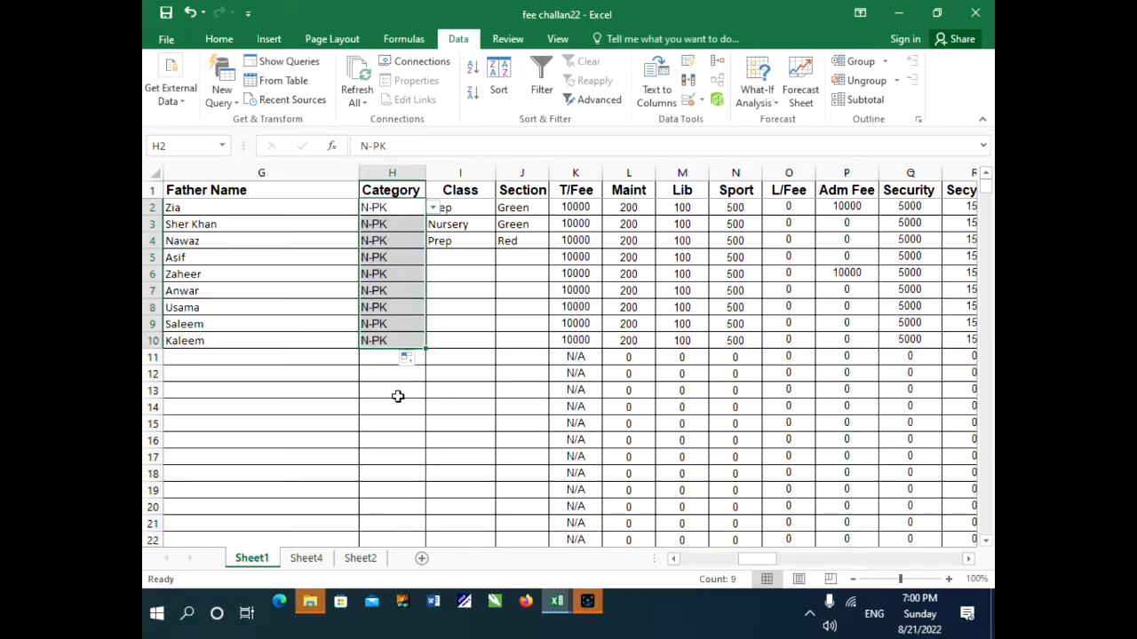
key(ctrl+z)
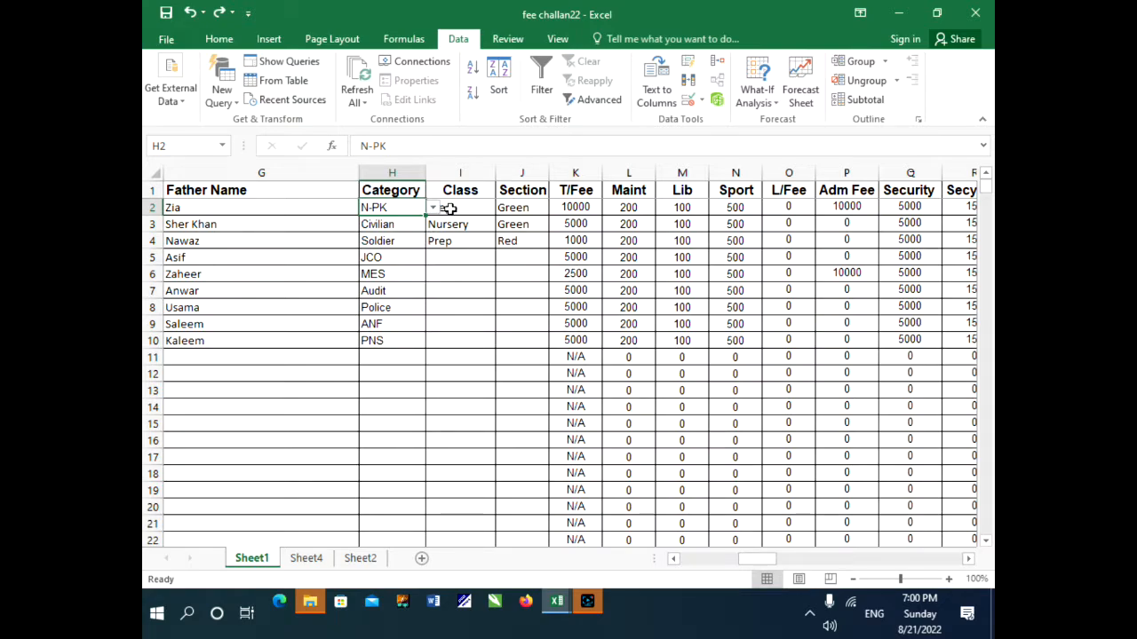
Step: Test the validation of Category cell H11 with the invalid entry 12545, and discard the entry
click(407, 355)
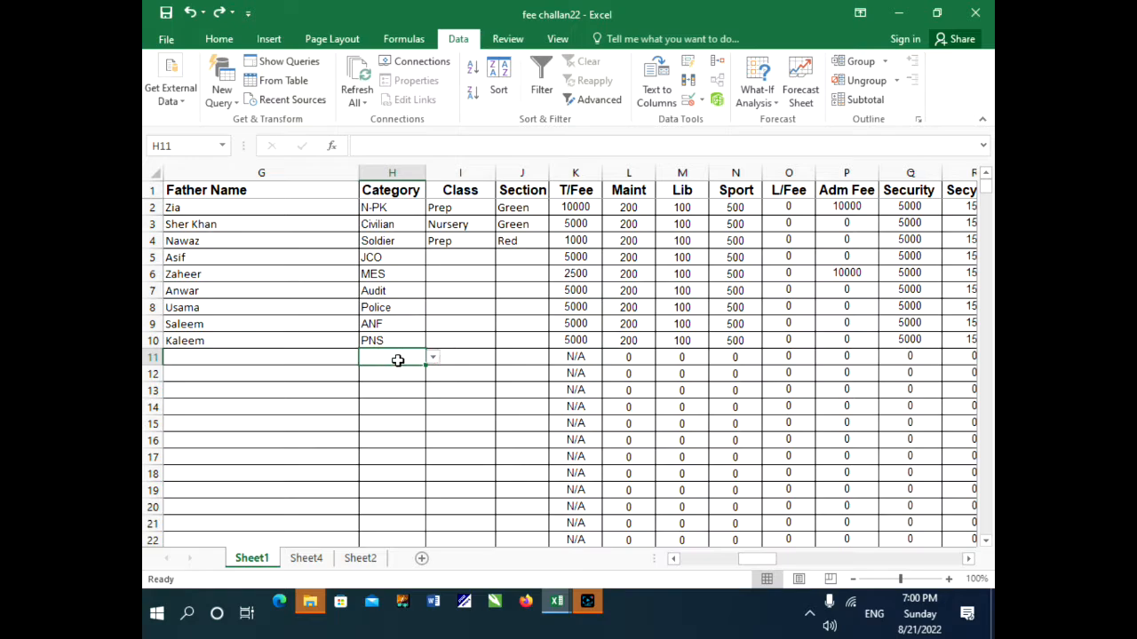
text(12545)
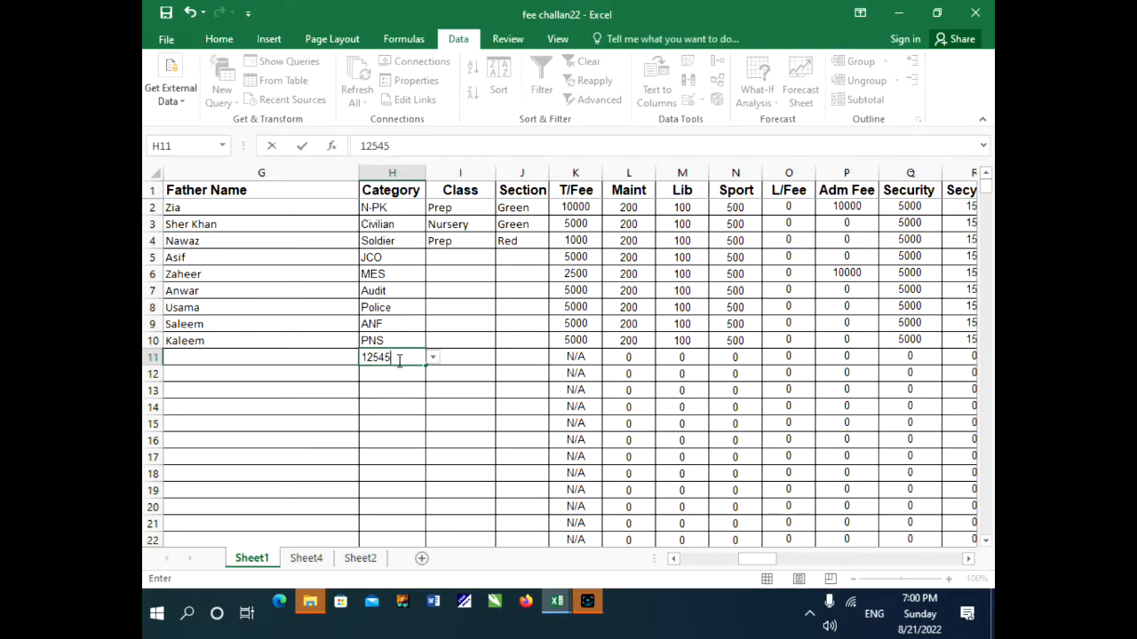
key(Return)
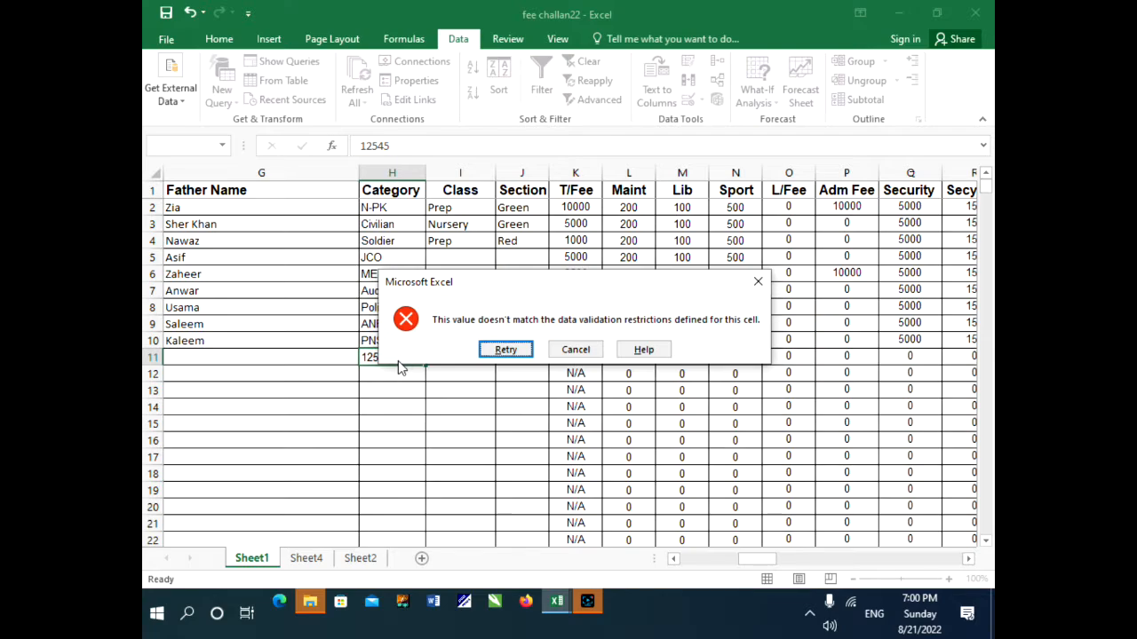
key(Escape)
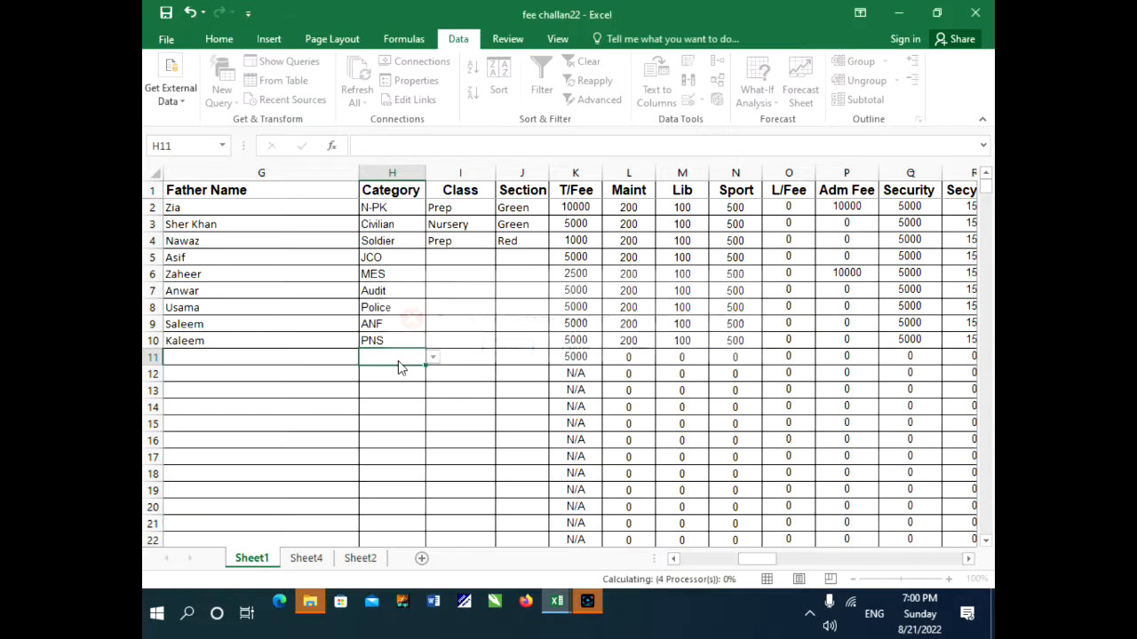
click(407, 208)
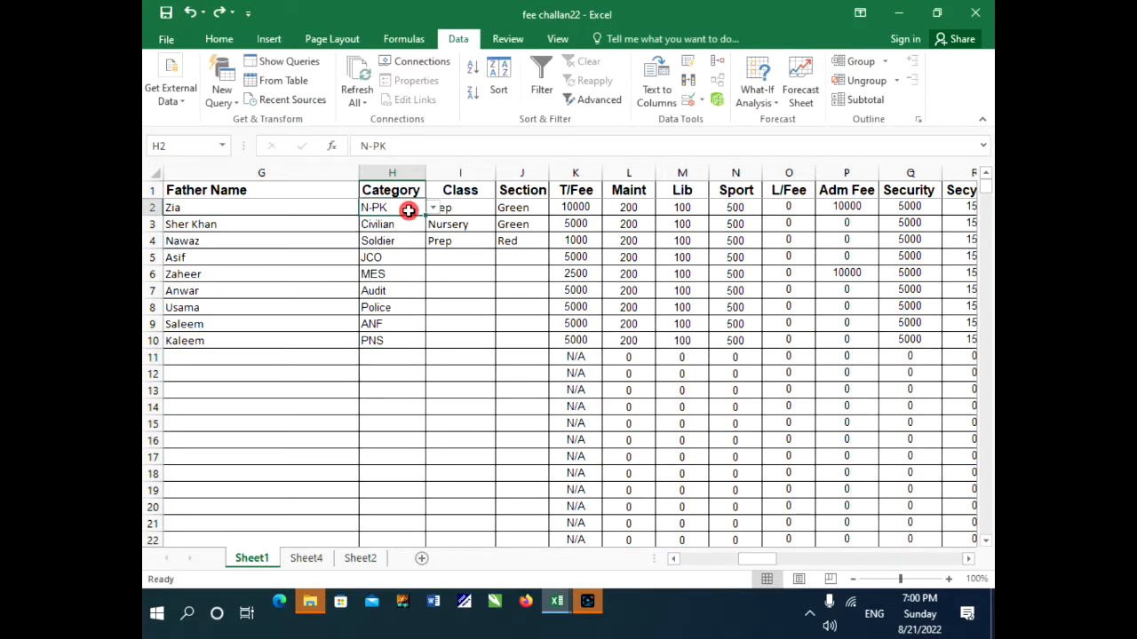
click(688, 101)
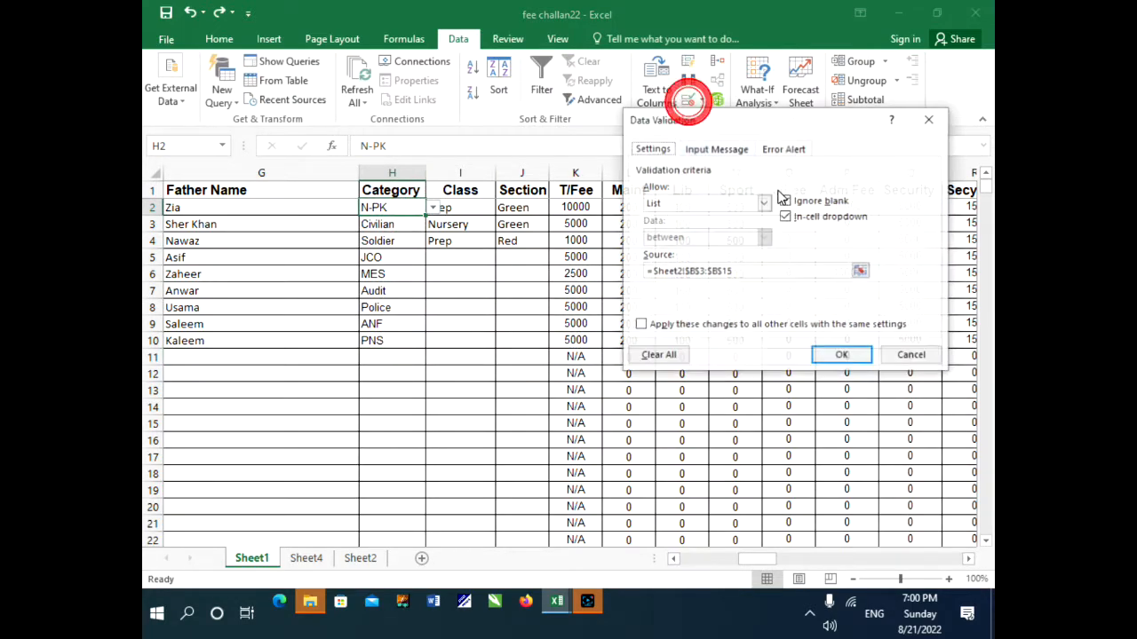
click(724, 149)
click(670, 220)
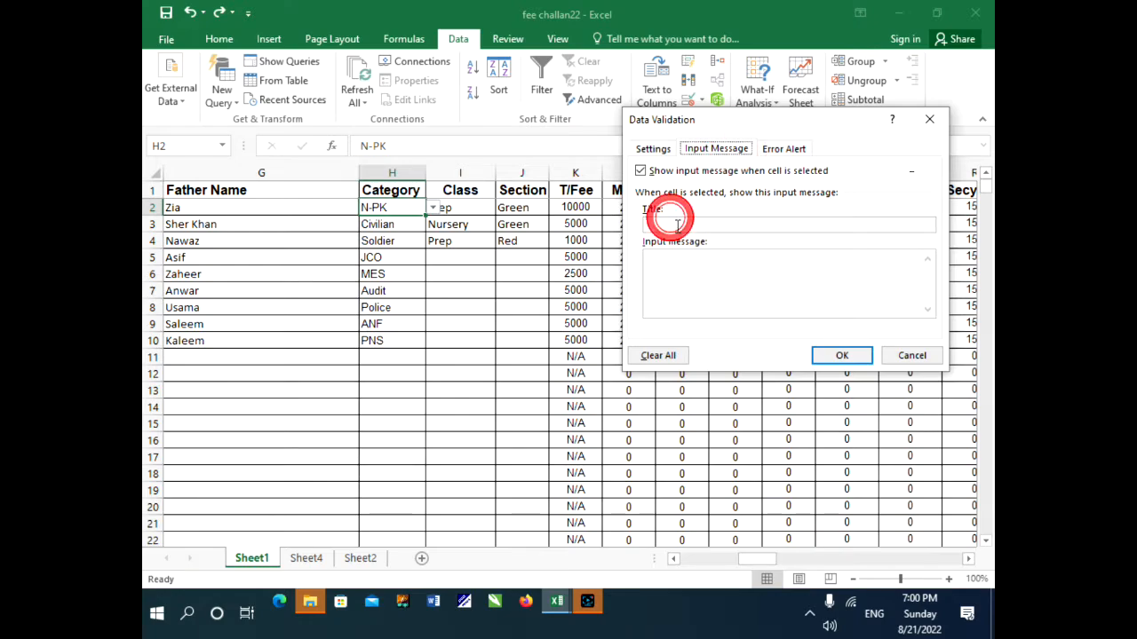
click(687, 265)
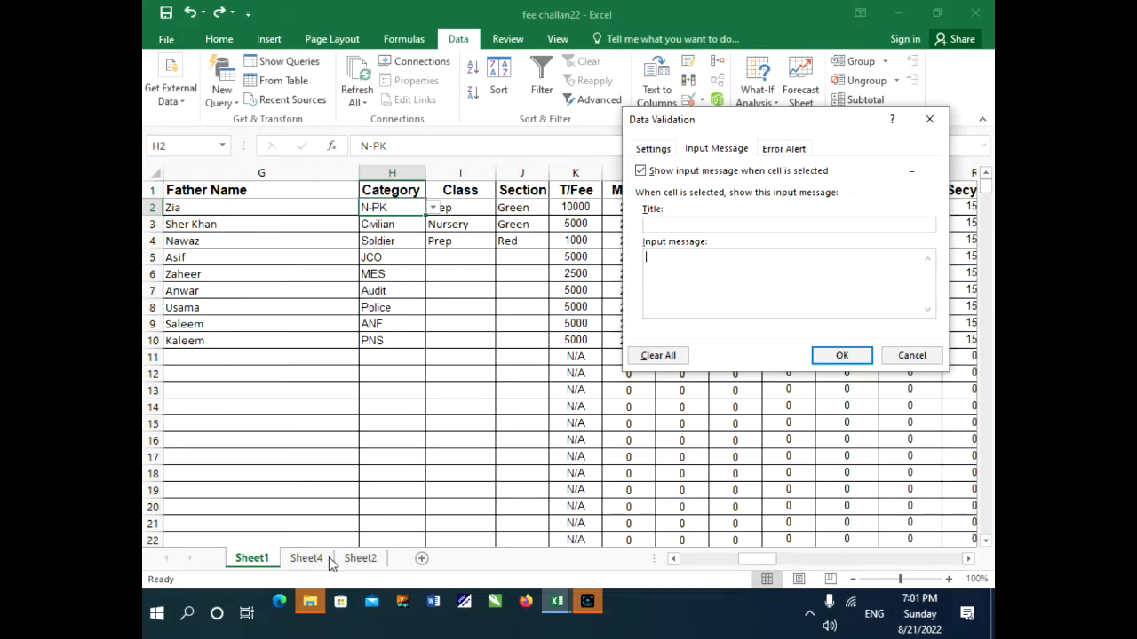
click(838, 355)
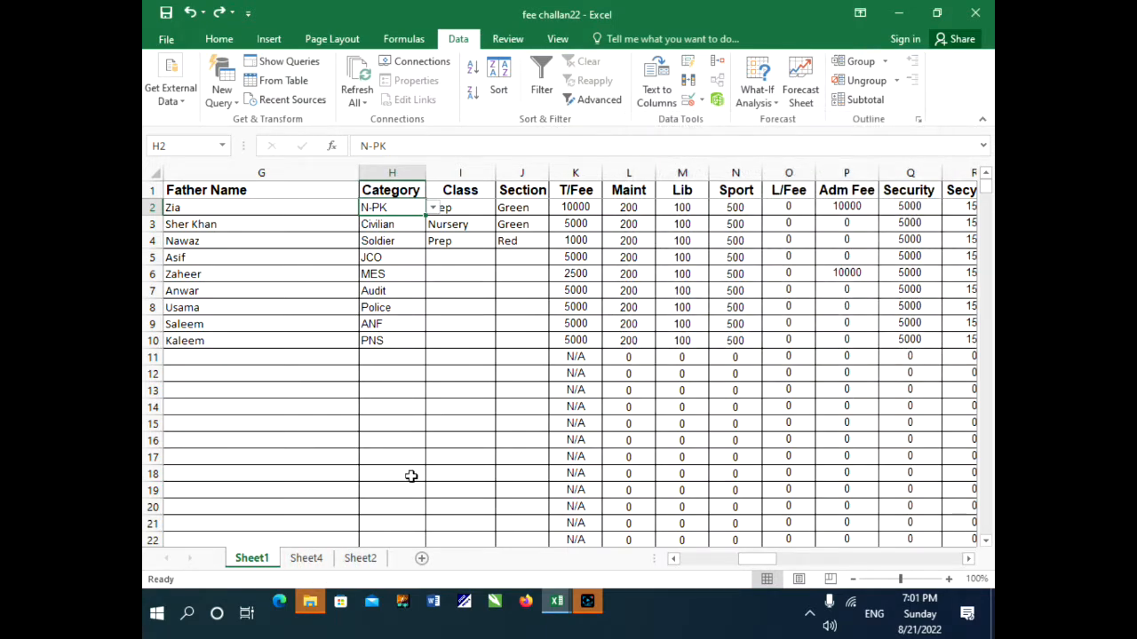
Step: Copy the category names in cells B3:B13 on Sheet2
click(307, 558)
click(357, 557)
drag(254, 229, 254, 391)
key(ctrl+c)
key(ctrl+q)
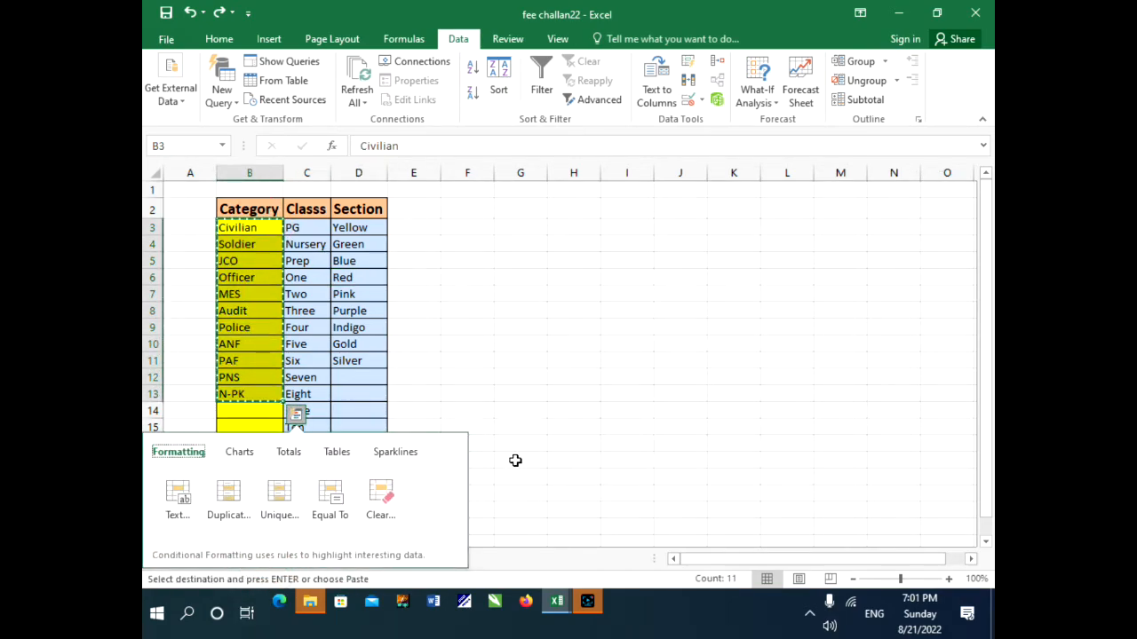
click(515, 460)
Step: Try to paste the copied categories as the input message in the data validation of Sheet1 cell H2
click(249, 556)
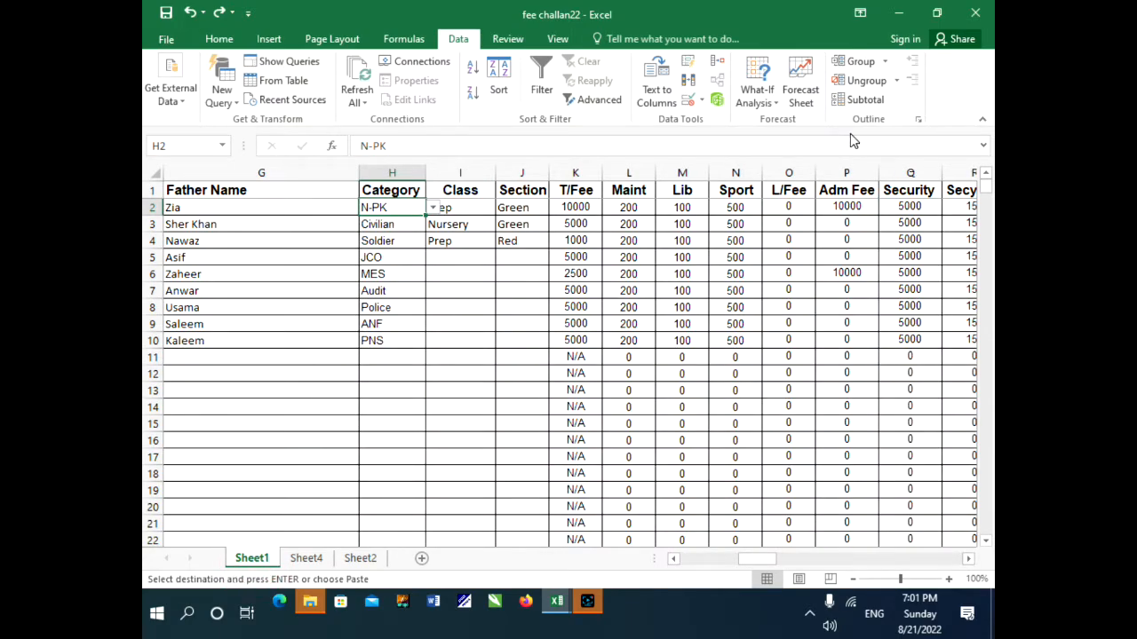
click(689, 99)
click(692, 270)
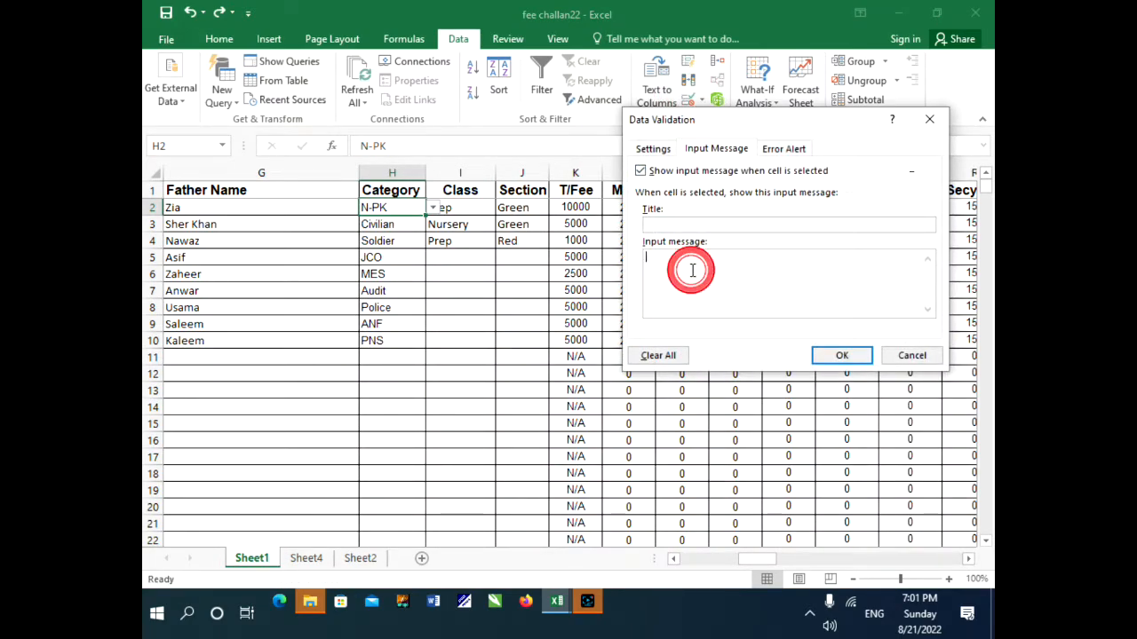
right_click(692, 265)
click(680, 282)
click(891, 356)
Step: Copy the category names in Sheet2 B3:B13 again, try pasting them into the Windows Run dialog, and cancel it
click(305, 558)
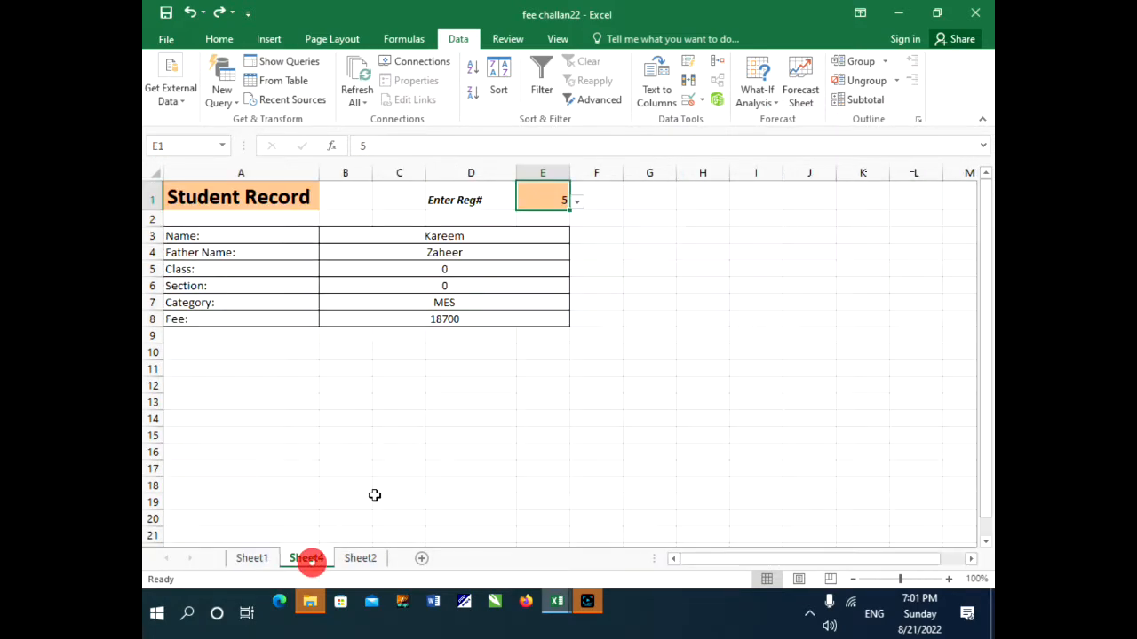
click(359, 558)
drag(266, 231, 254, 392)
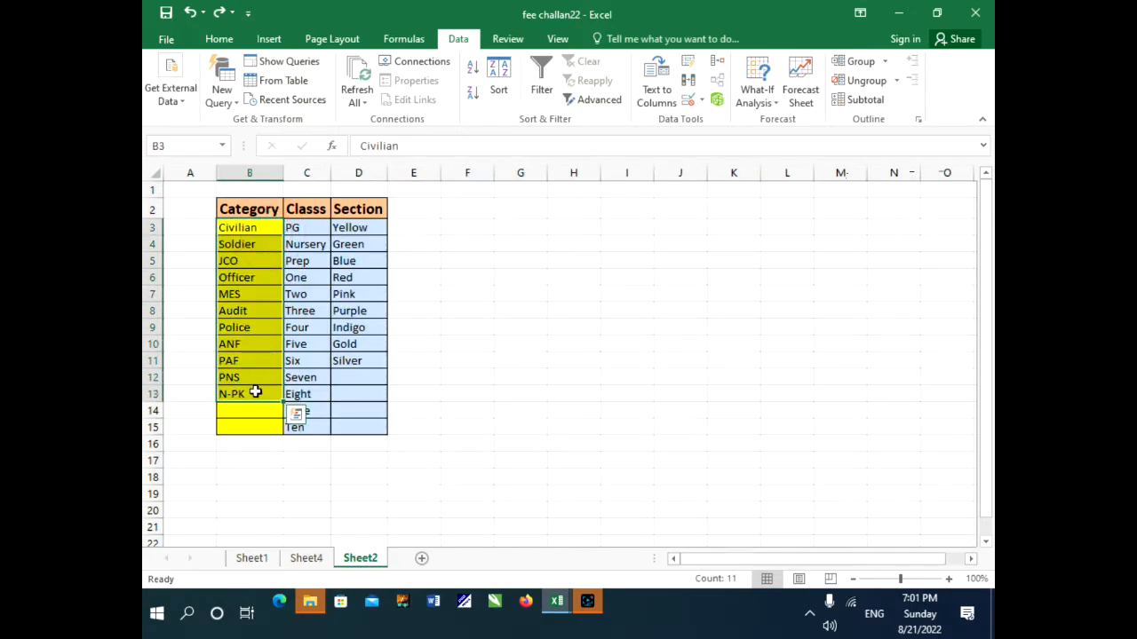
key(ctrl+c)
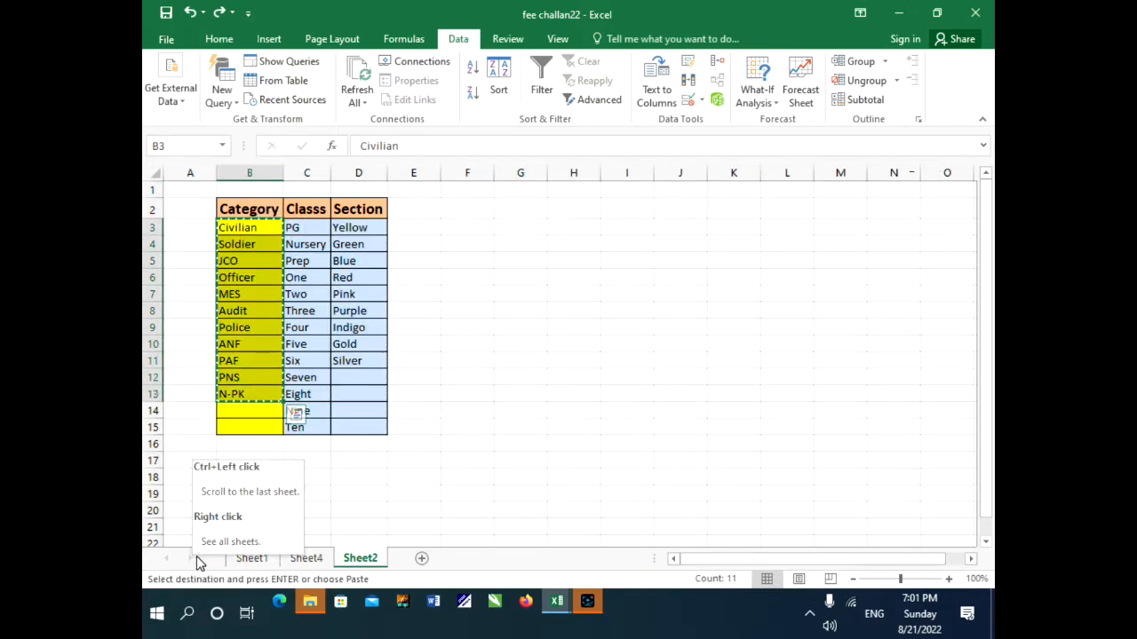
key(super+r)
key(ctrl+v)
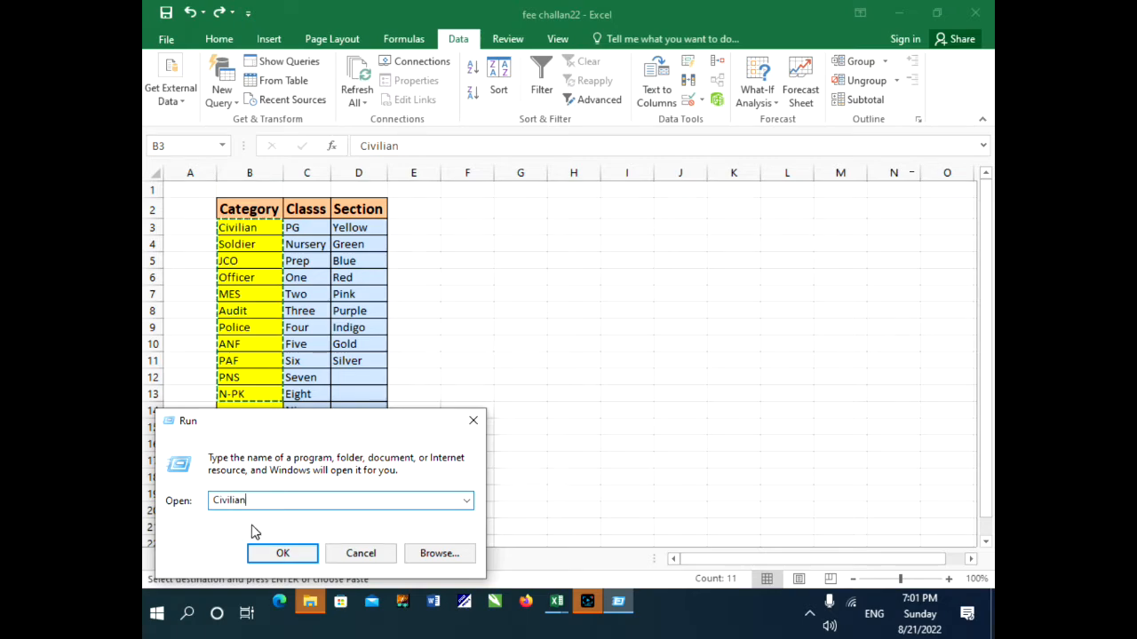
click(373, 554)
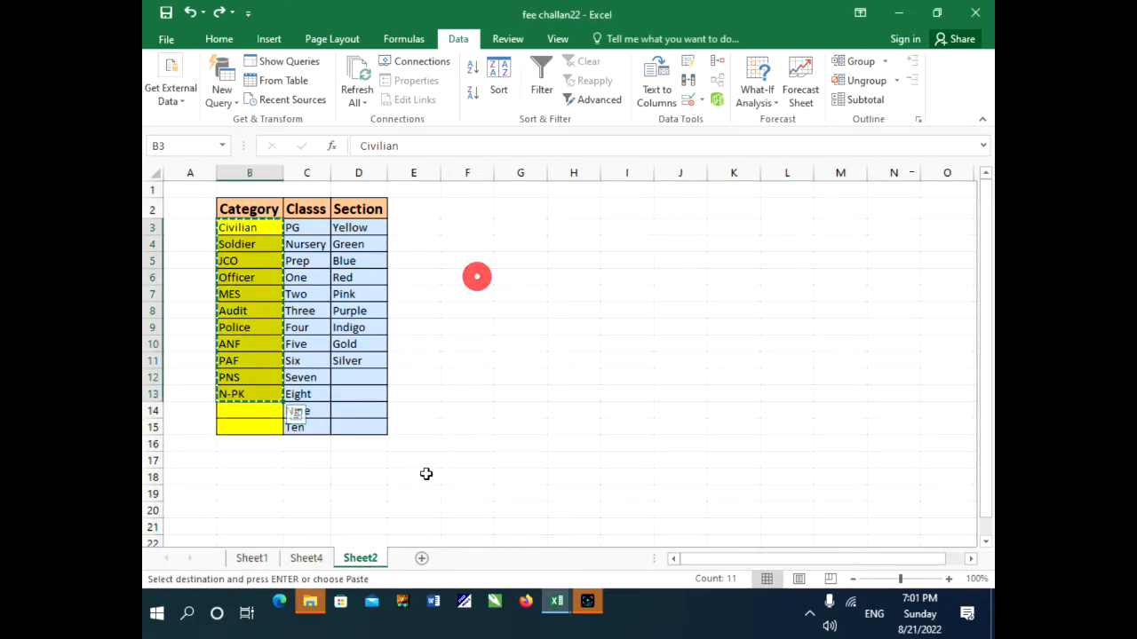
Step: Set the Class in cell I5 on Sheet1 to Two from its list of choices
click(252, 557)
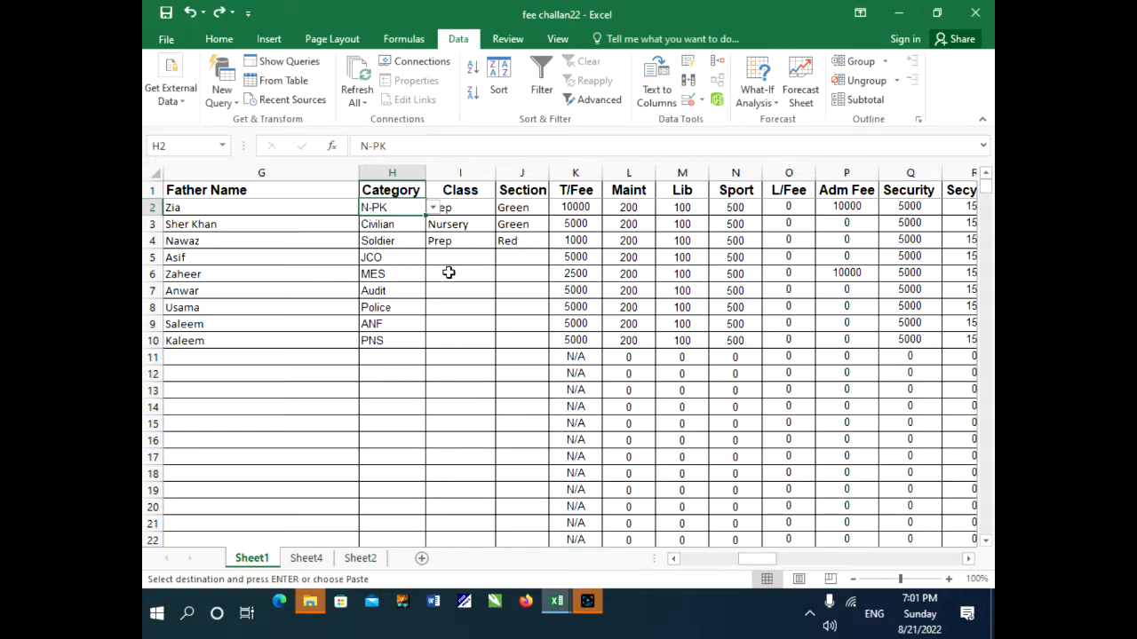
click(453, 256)
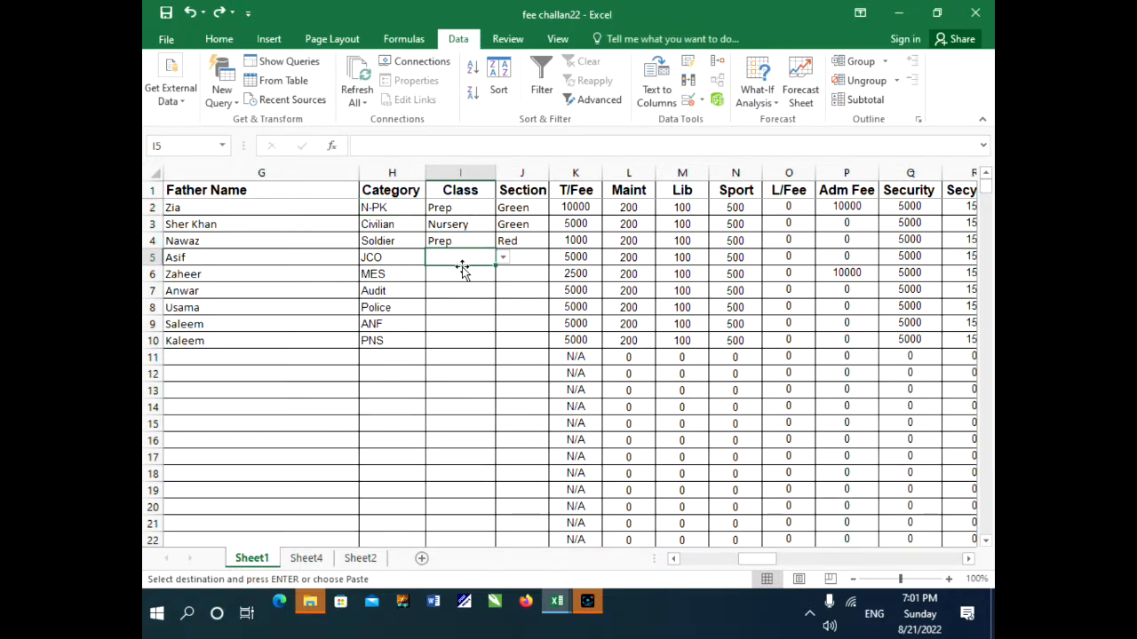
click(354, 562)
key(Escape)
click(305, 559)
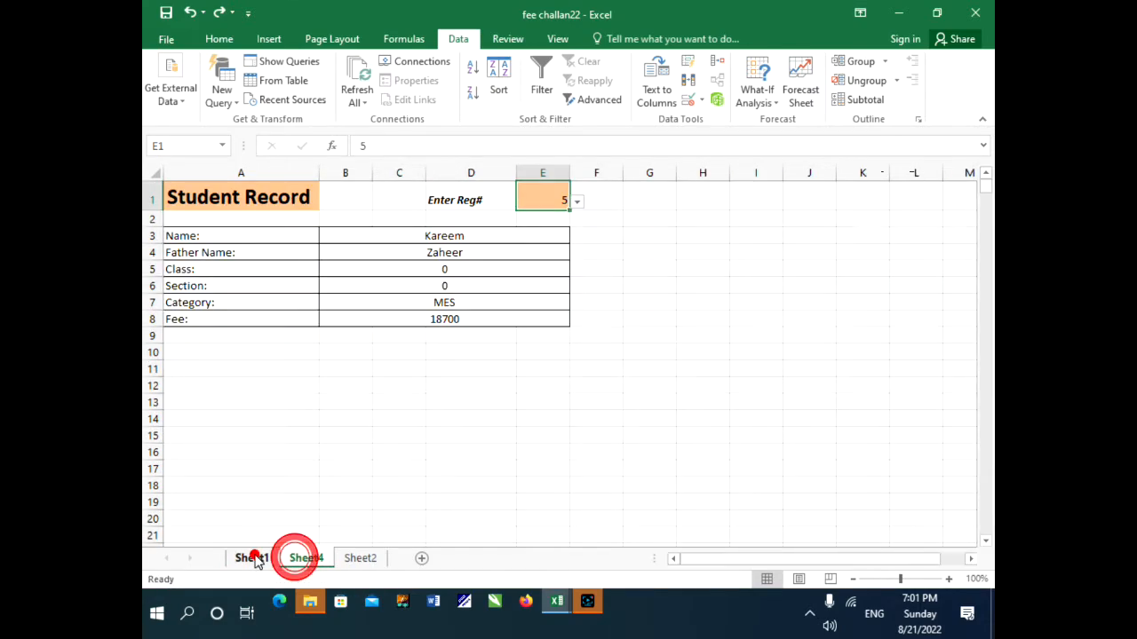
click(251, 559)
click(503, 257)
click(467, 312)
Step: Set the Class in cell I6 to Five from its list of choices
click(475, 274)
click(503, 275)
click(469, 320)
click(503, 274)
click(467, 331)
Step: Set the Class in cell I7 to Ten from its list of choices
click(486, 291)
click(503, 291)
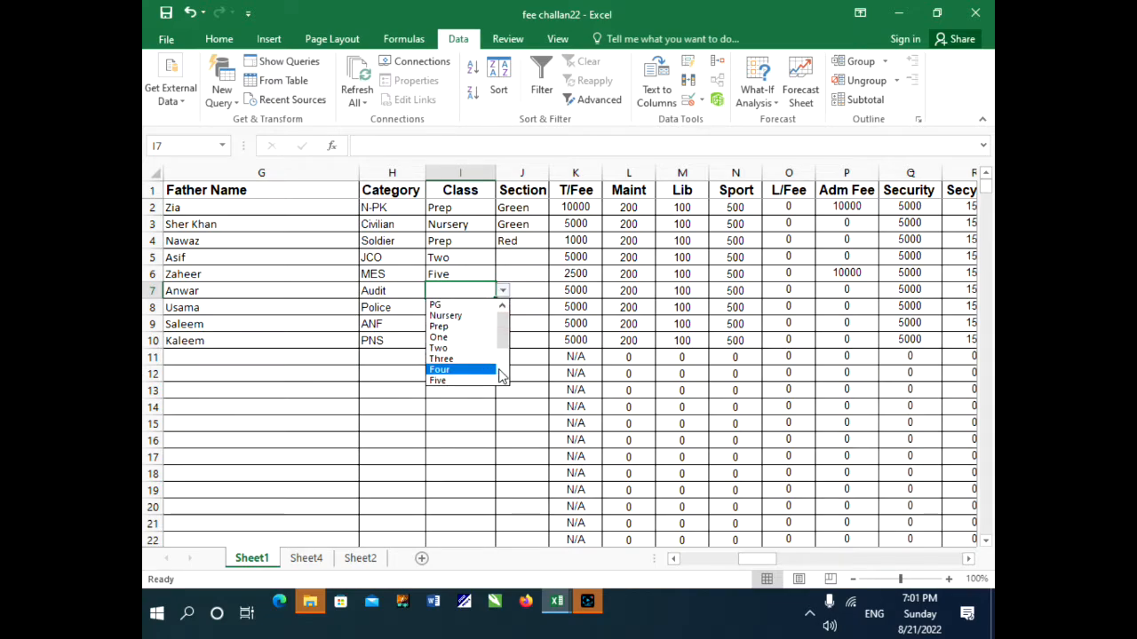
click(501, 360)
click(472, 377)
Step: Set the Class in cell I8 to Four and in cell I9 to Prep from their lists of choices
click(487, 306)
click(502, 307)
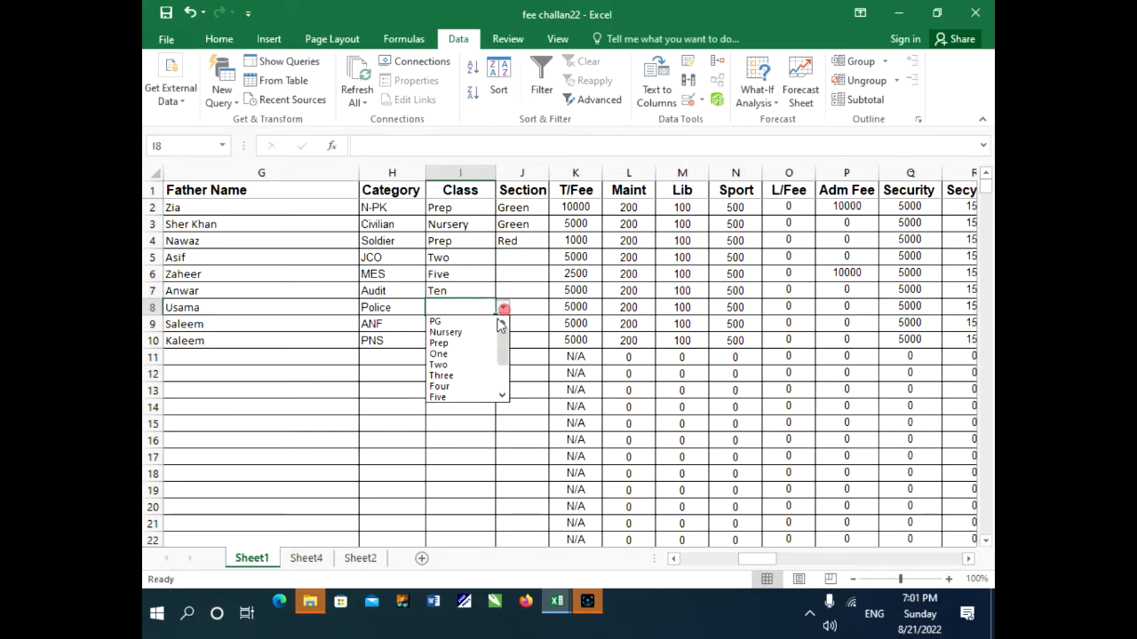
click(464, 382)
click(471, 325)
click(503, 324)
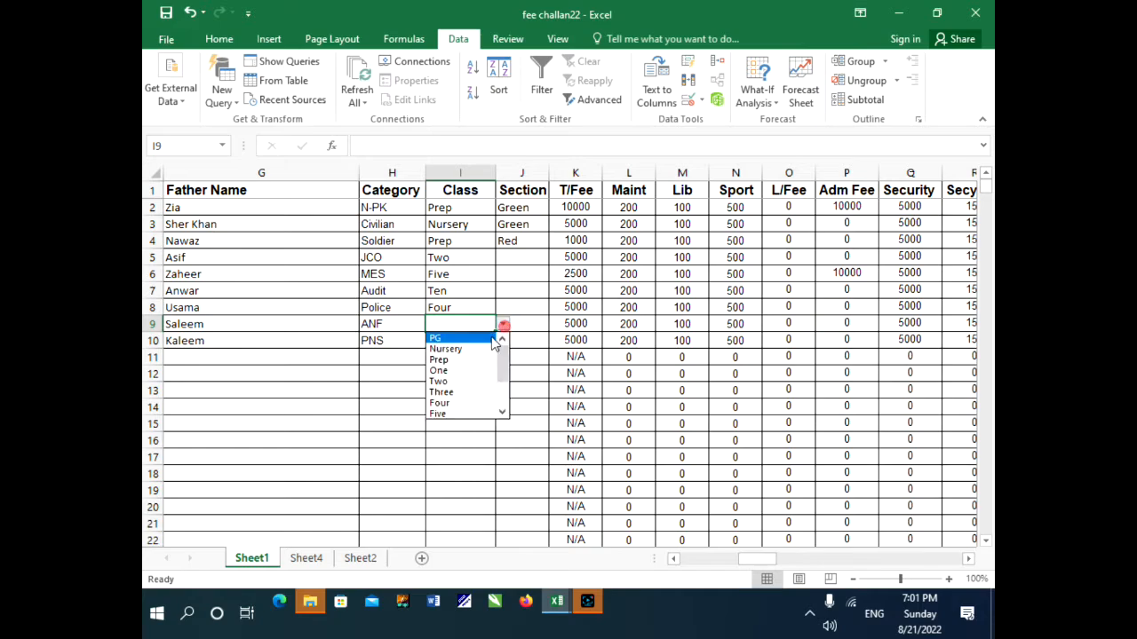
click(472, 361)
Step: Set the Class in cell I10 to PG from its list of choices
click(471, 341)
click(502, 341)
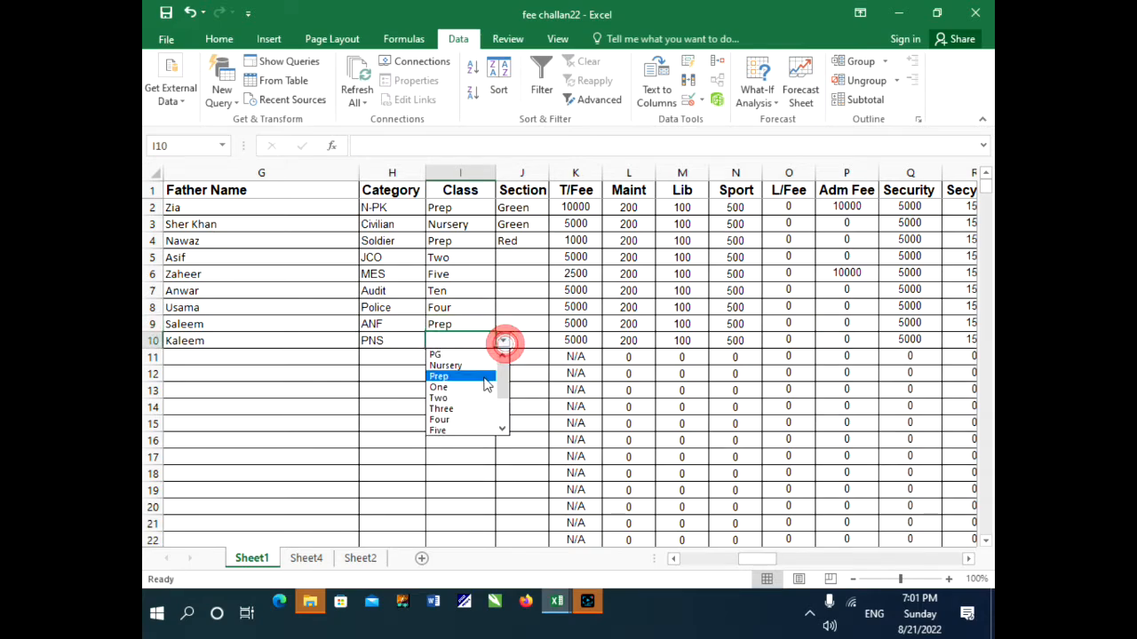
click(474, 358)
Step: Choose Purple as the Section in cell J5 and Pink in cell J6 from their lists of choices
click(518, 257)
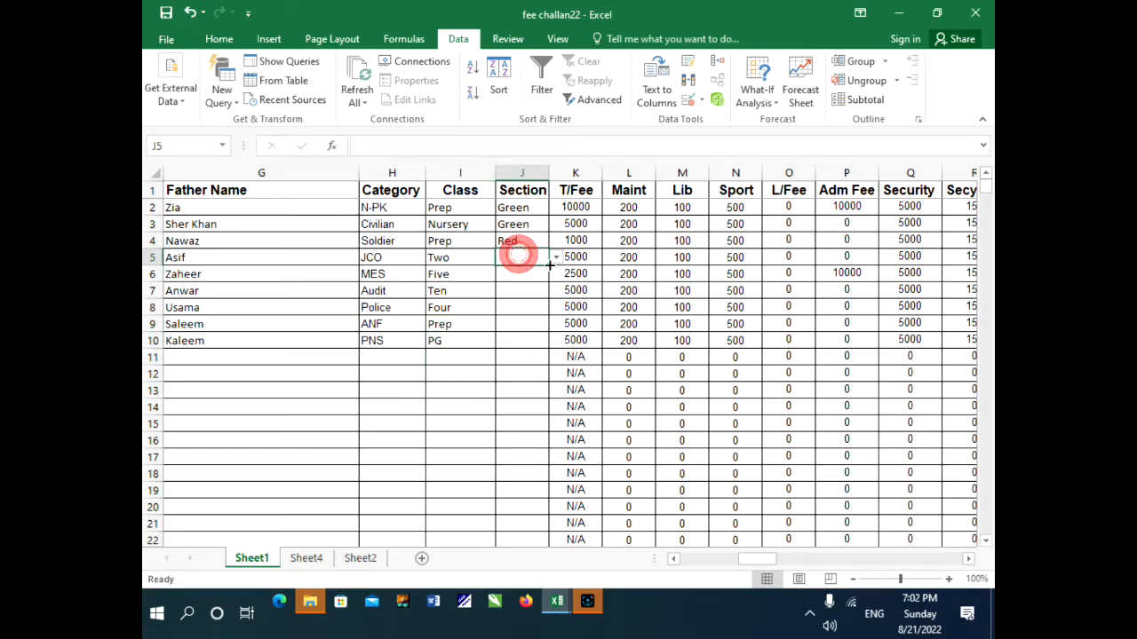
click(555, 257)
click(527, 325)
click(523, 274)
click(555, 275)
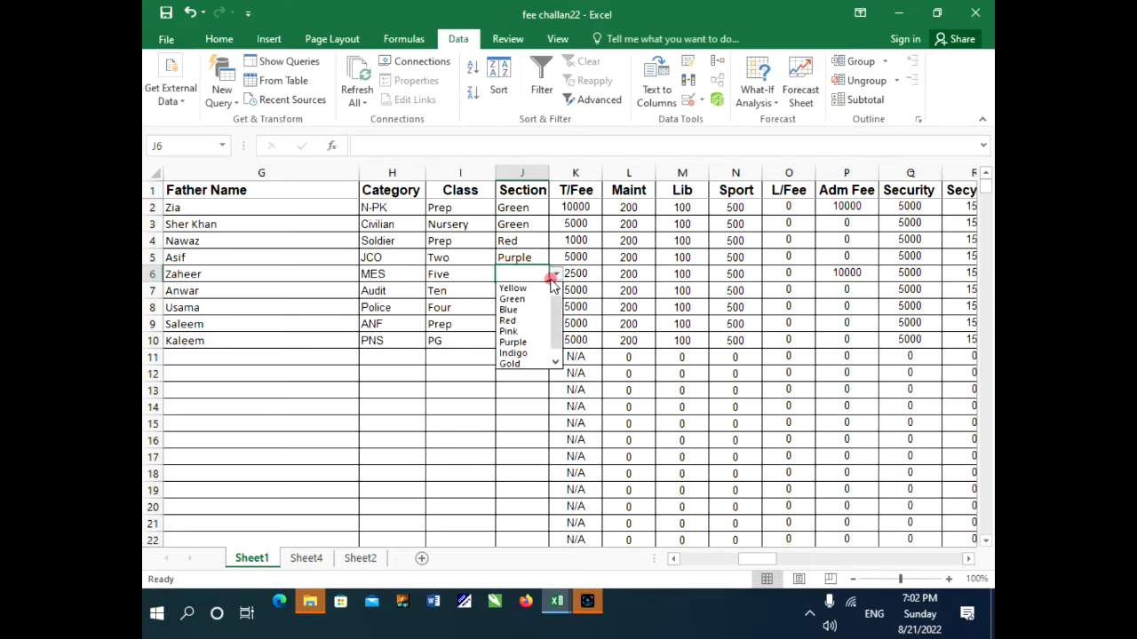
click(525, 323)
Step: Choose Blue as the Section in cell J7 and Red in cell J8 from their lists of choices
click(528, 293)
click(555, 290)
click(533, 323)
click(533, 308)
click(556, 307)
click(530, 353)
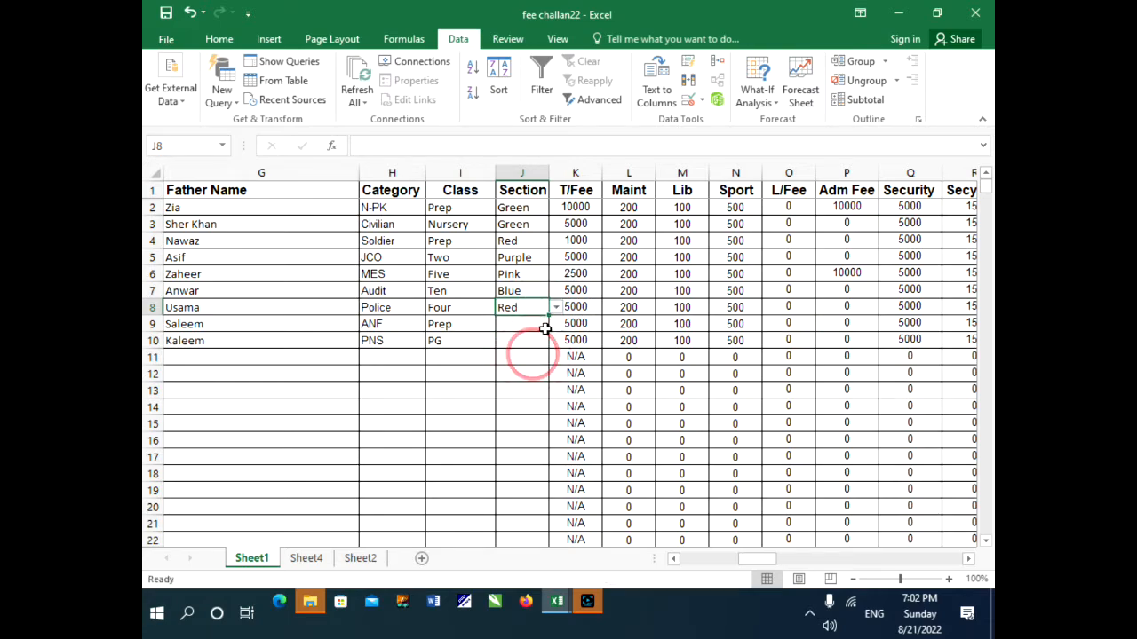
Step: Choose Red as the Section in cell J9 and Purple in cell J10 from their lists of choices
click(533, 323)
click(556, 323)
click(533, 370)
click(524, 340)
click(555, 340)
click(515, 407)
click(529, 373)
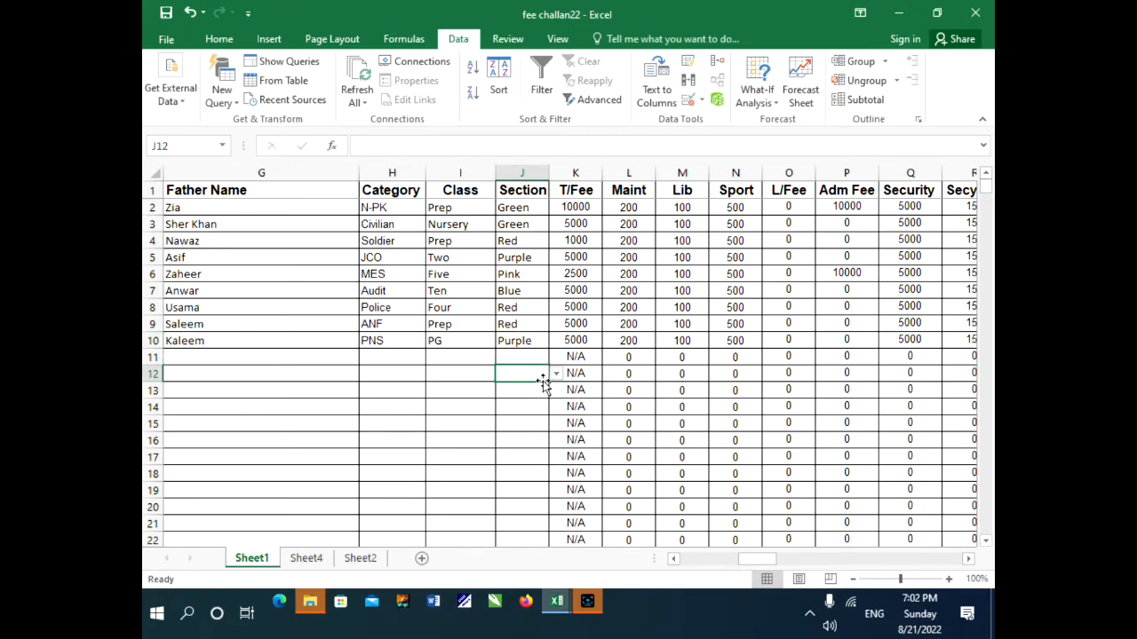